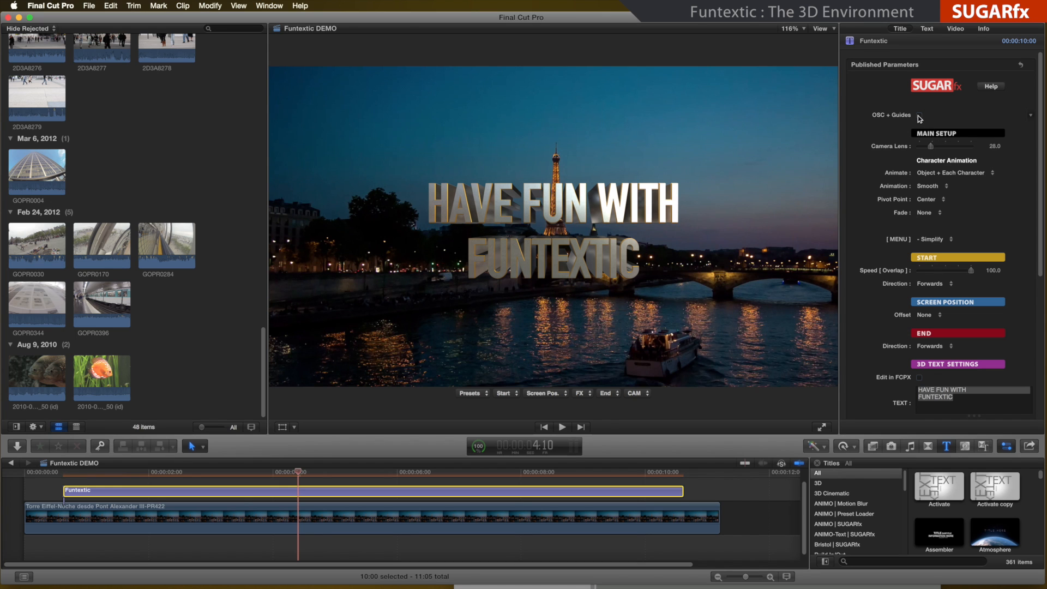
Step: Turn on the OSC + Guides overlay and show the Screen Position & Effects parameters of the Funtextic title
left_click(920, 116)
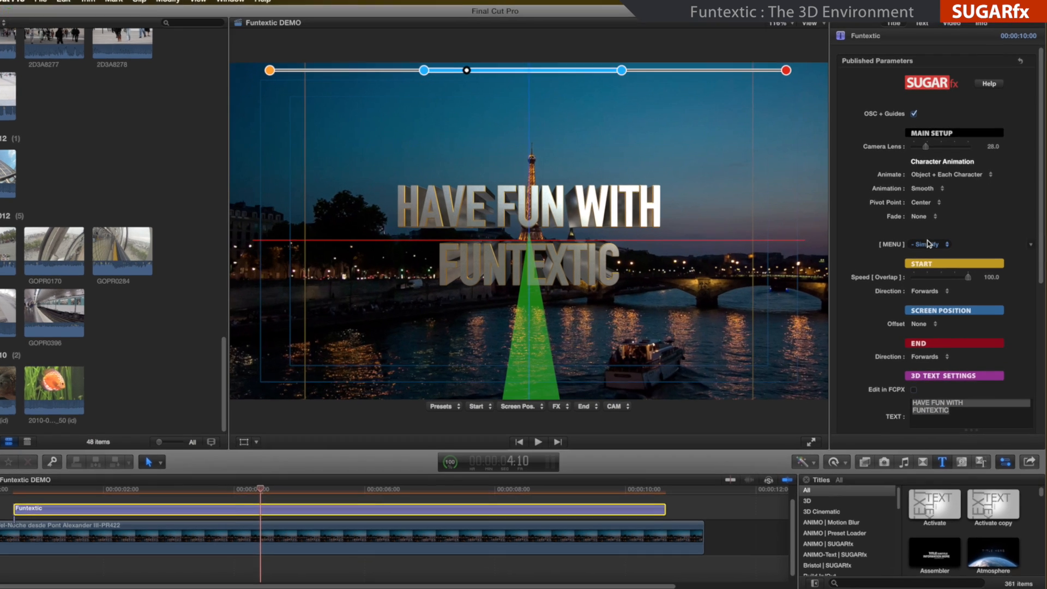
left_click(932, 239)
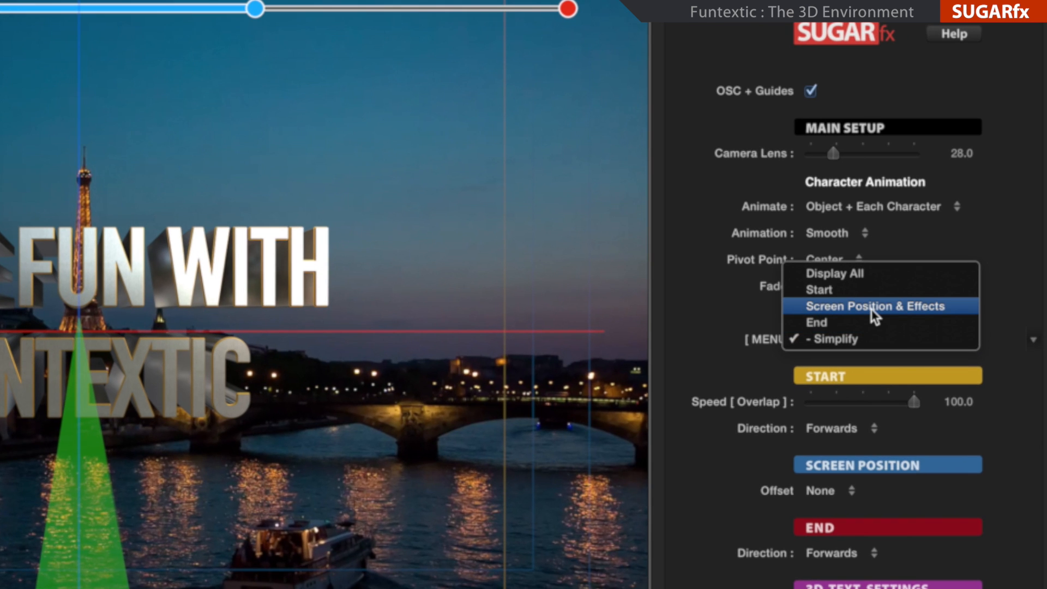
left_click(871, 309)
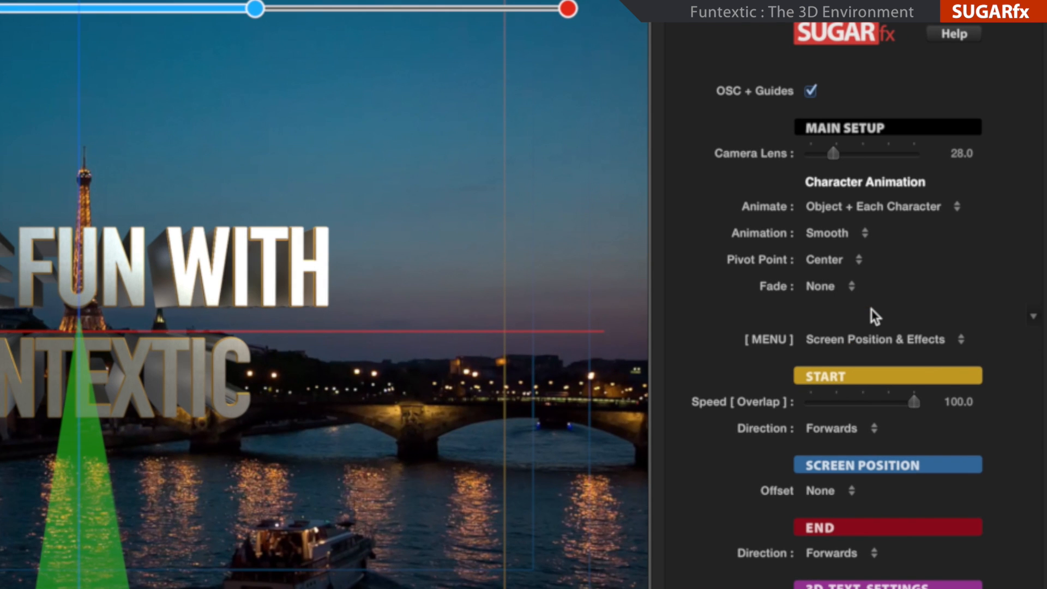
scroll(1039, 180, "down", 3)
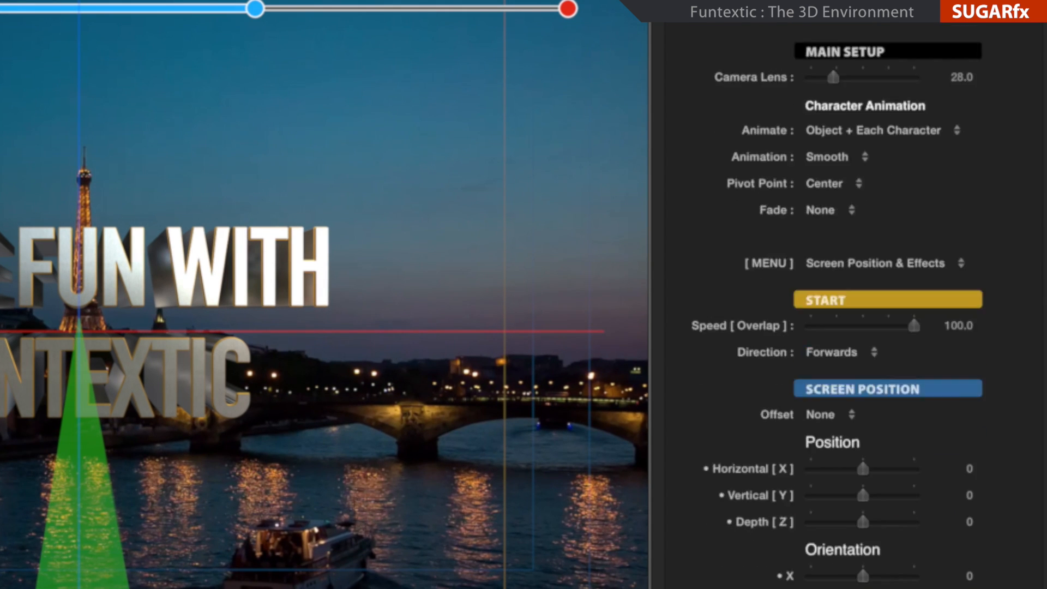
scroll(1032, 280, "down", 5)
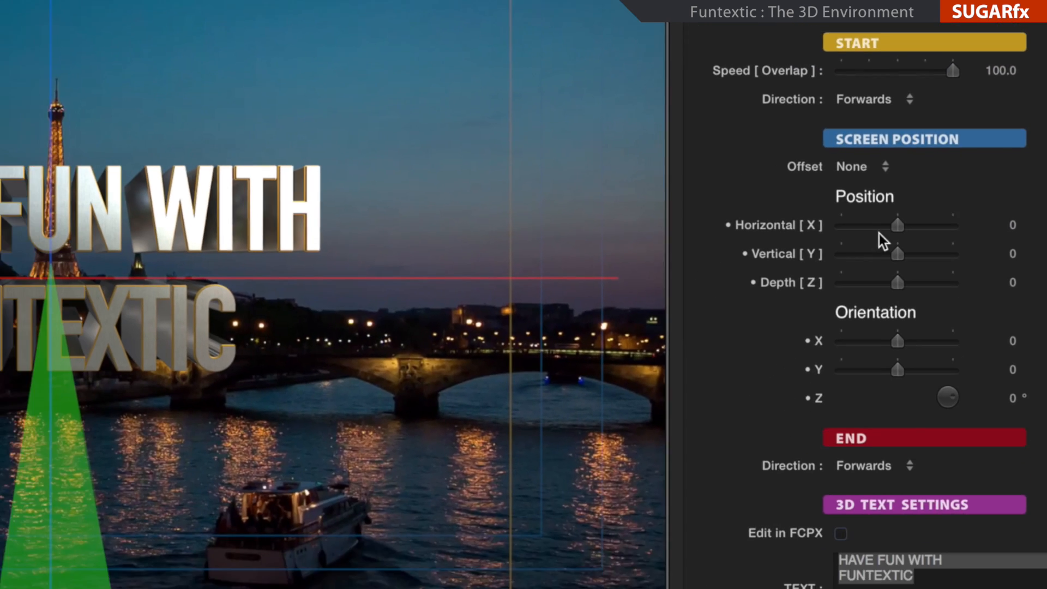
Step: Try adjusting the title's screen position and the camera's Dolly Move and Axis Offset, returning each value to 0
left_click_drag(809, 284, 796, 292)
left_click_drag(912, 216, 919, 238)
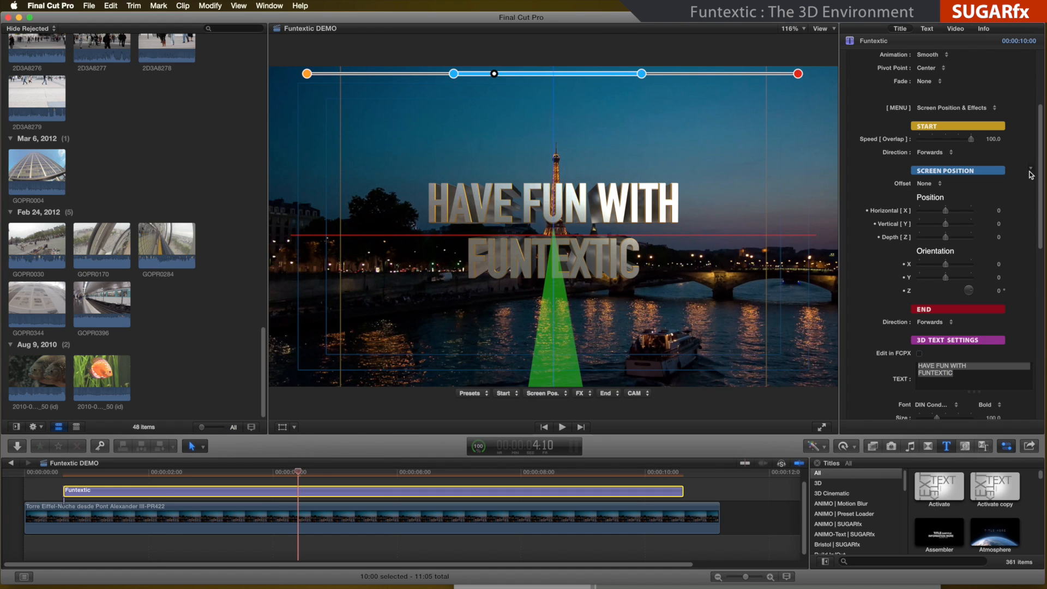
left_click_drag(1040, 160, 1040, 347)
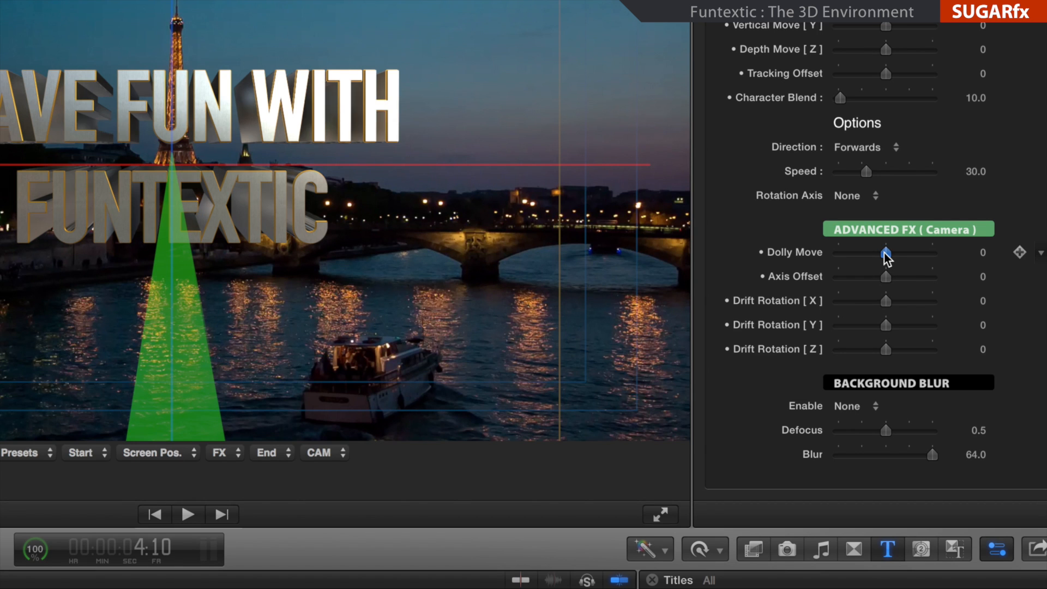
mouse_move(885, 253)
left_mouse_down()
mouse_move(872, 254)
mouse_move(898, 254)
mouse_move(865, 253)
mouse_move(887, 253)
left_mouse_up()
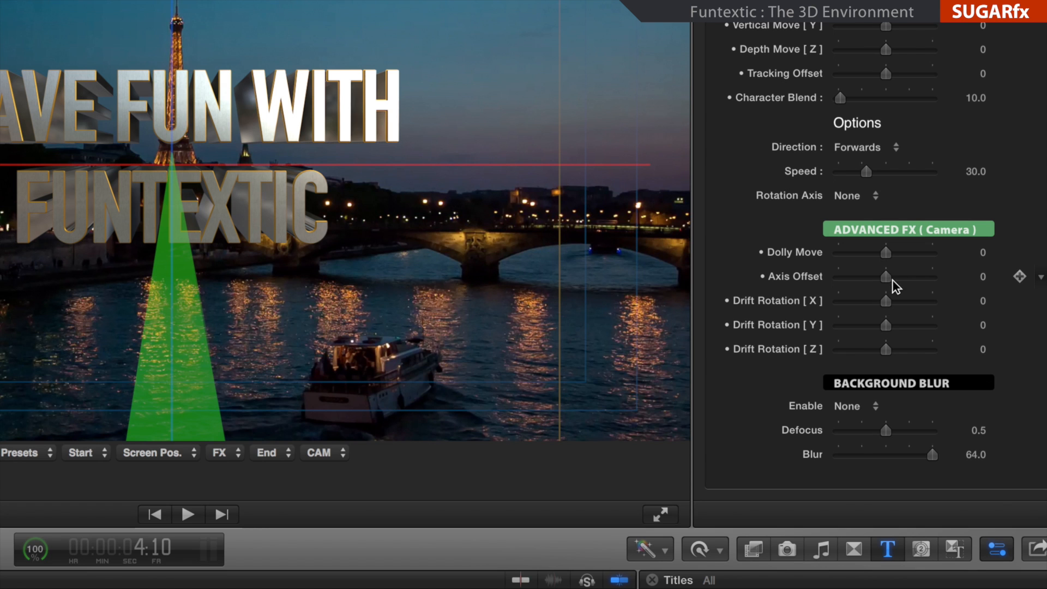
mouse_move(887, 282)
left_mouse_down()
mouse_move(876, 280)
mouse_move(904, 282)
mouse_move(870, 279)
mouse_move(888, 280)
left_mouse_up()
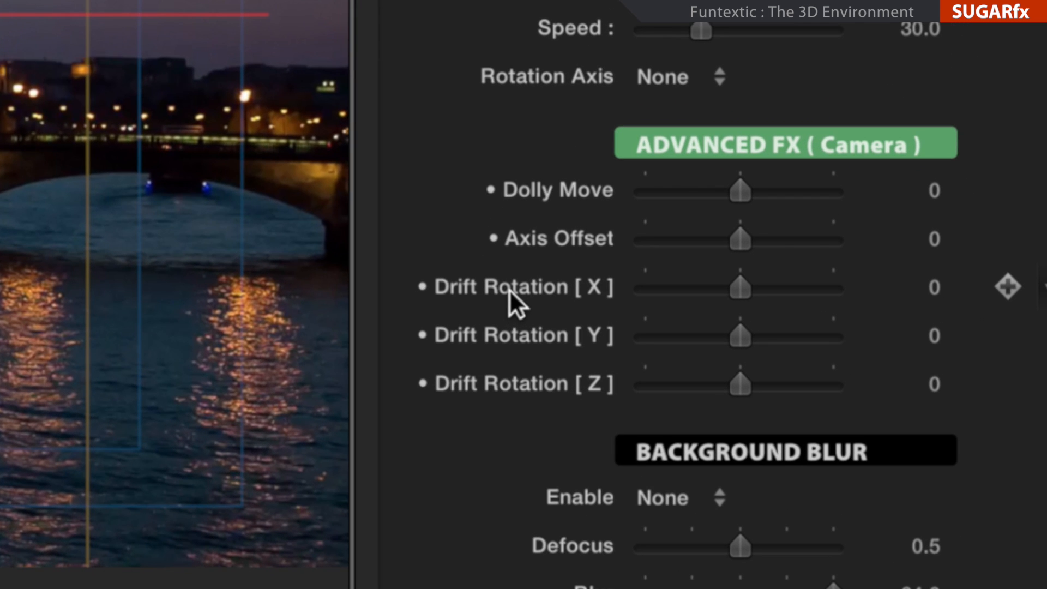
Step: Preview a camera Drift Rotation [X] of 95 by playing from the timeline start, and reset it to 0
left_click_drag(731, 289, 786, 280)
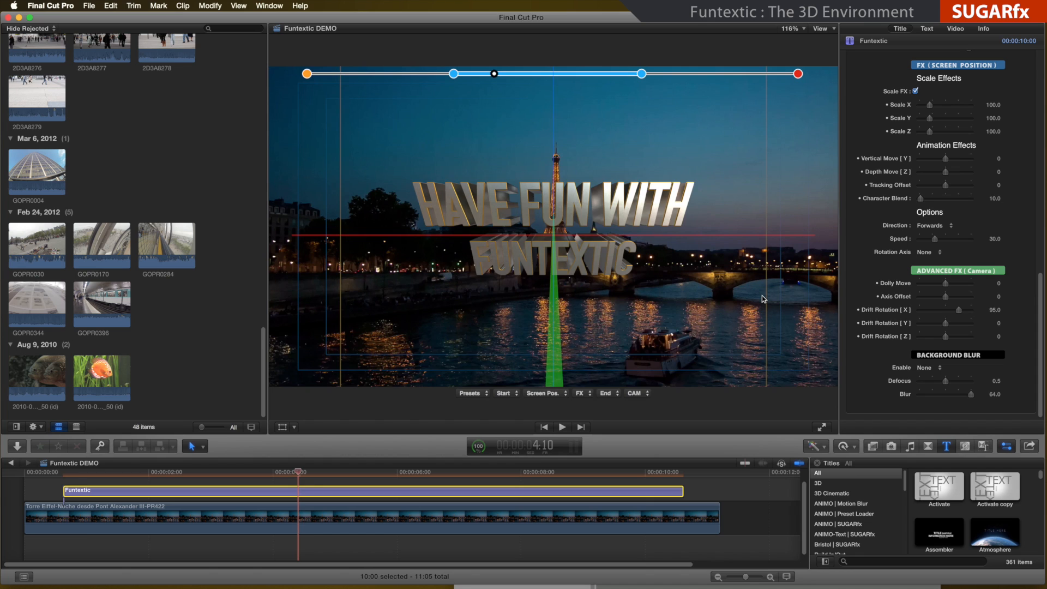
key("Home")
key("space")
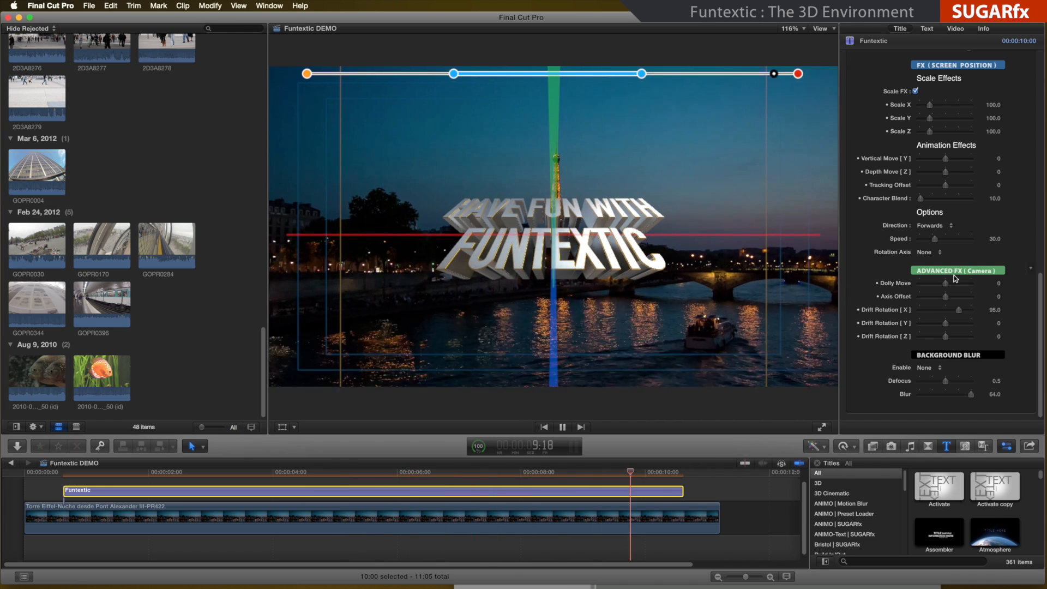
left_click(994, 310)
type("0")
key("Return")
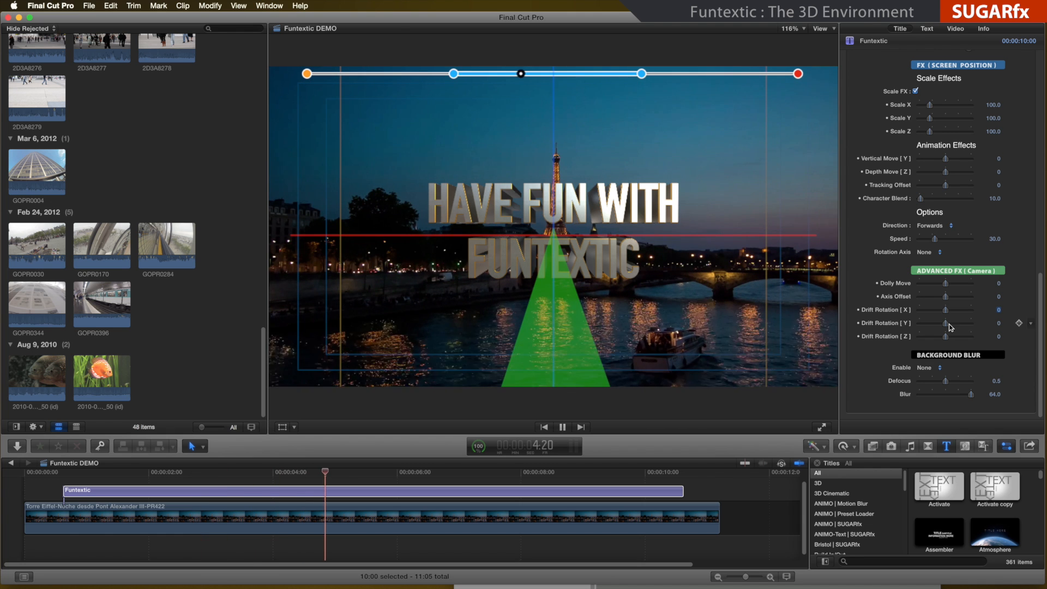
Step: Preview a camera Drift Rotation [Y] of -46 during playback and reset it to 0
left_click_drag(950, 324, 938, 324)
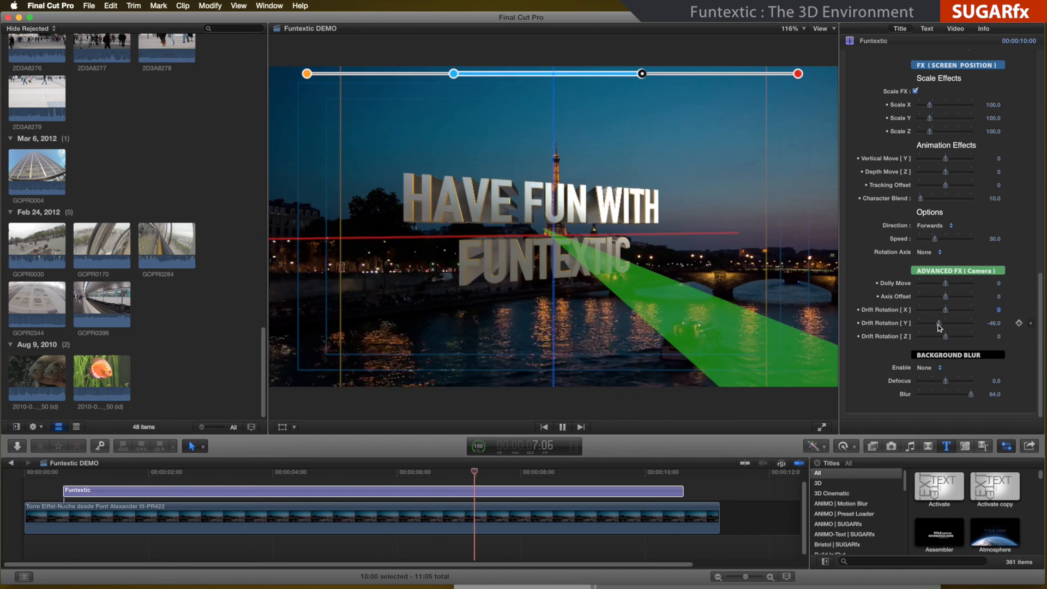
left_click(995, 324)
type("0")
key("Return")
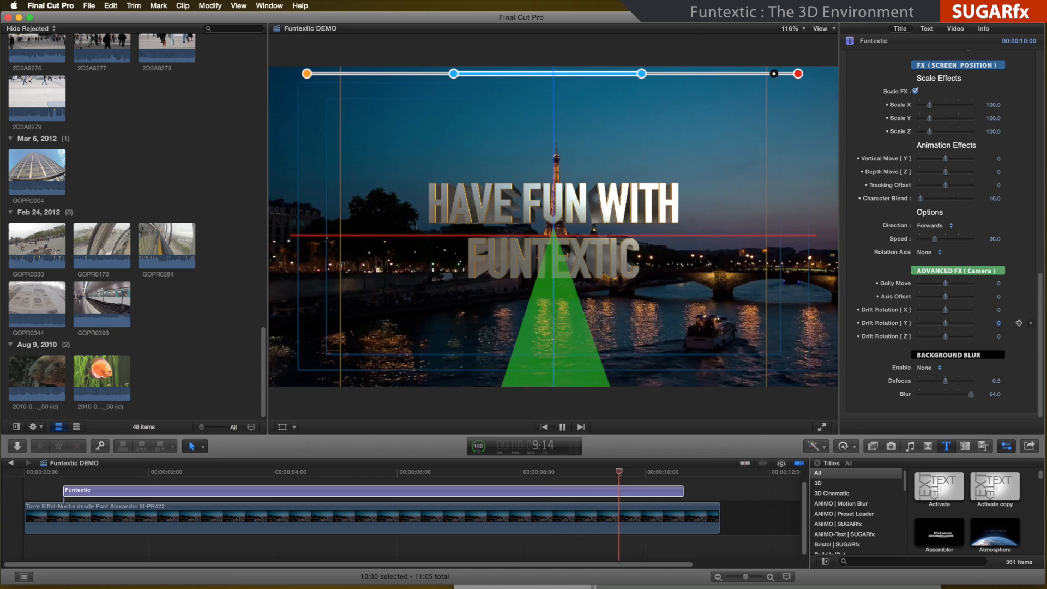
Step: Set Dolly Move to -918 and Drift Rotation X, Y and Z to 48, -27 and -36, and scrub the title to 10:02
left_click_drag(946, 338, 939, 338)
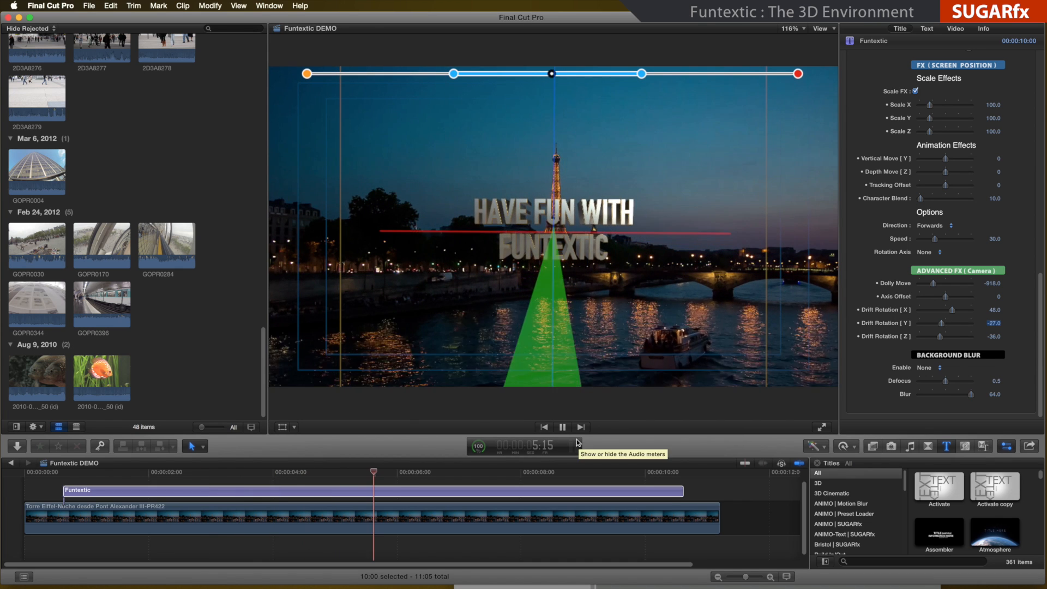
left_click(435, 469)
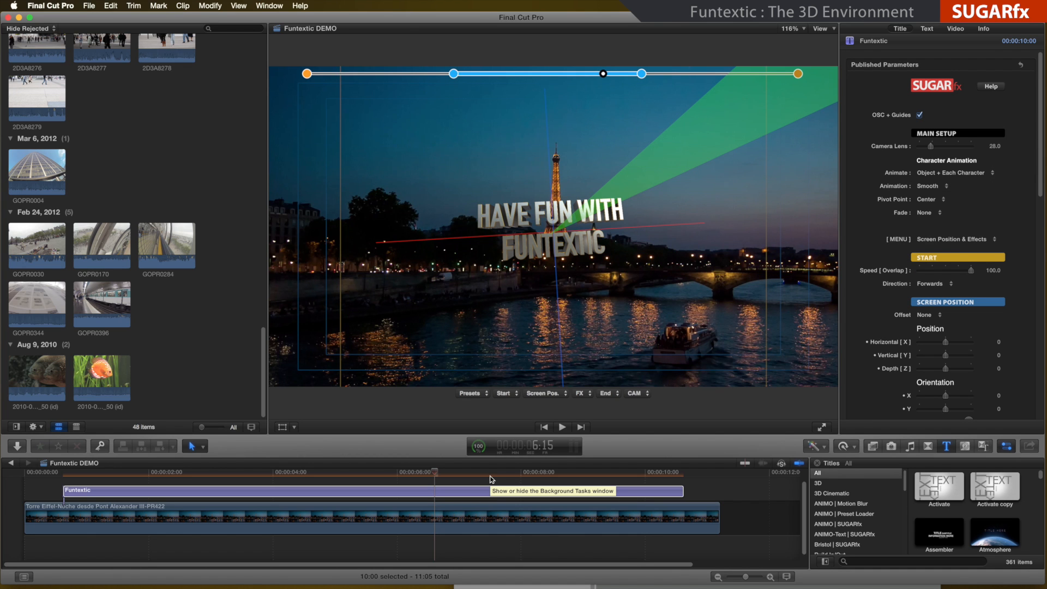
left_click_drag(497, 473, 652, 474)
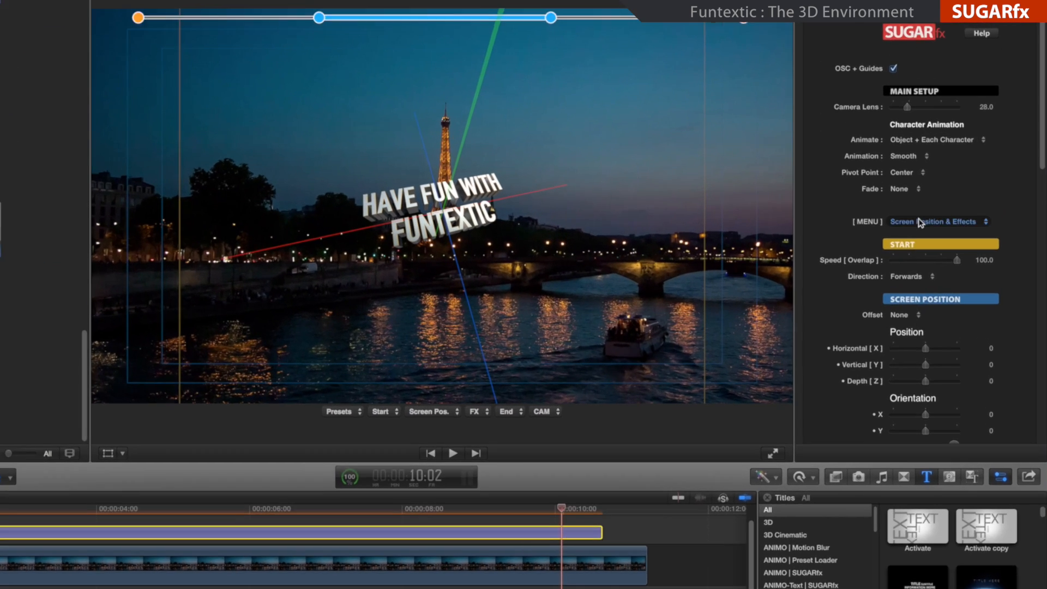
Step: Show the End parameters and set the title's end Depth [Z] position to -1439
left_click(951, 238)
left_click(830, 179)
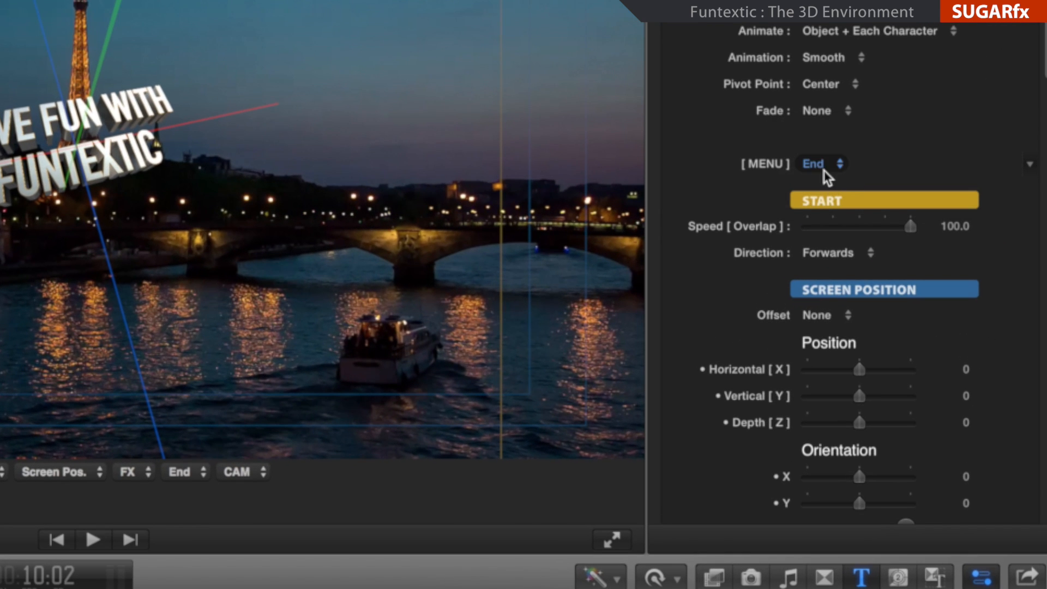
scroll(927, 218, "down", 10)
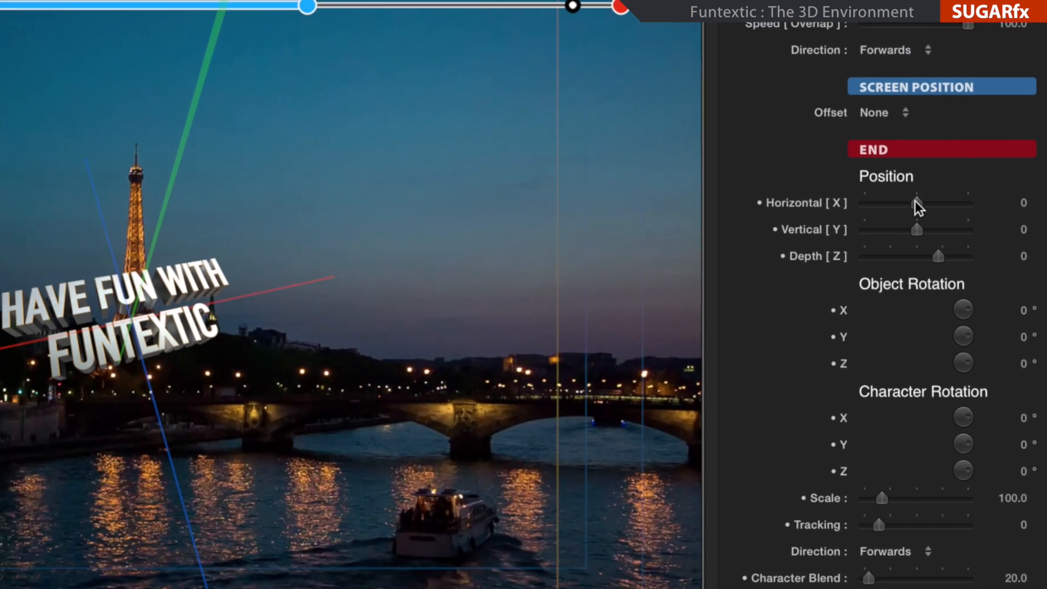
left_click_drag(824, 113, 798, 113)
left_click_drag(914, 214, 928, 215)
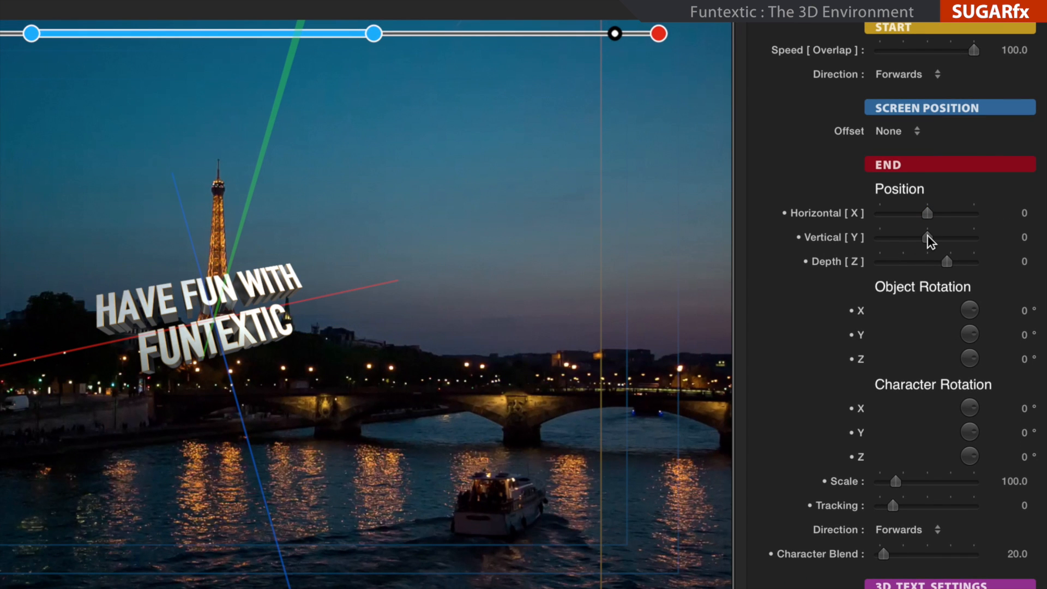
left_click_drag(928, 237, 928, 265)
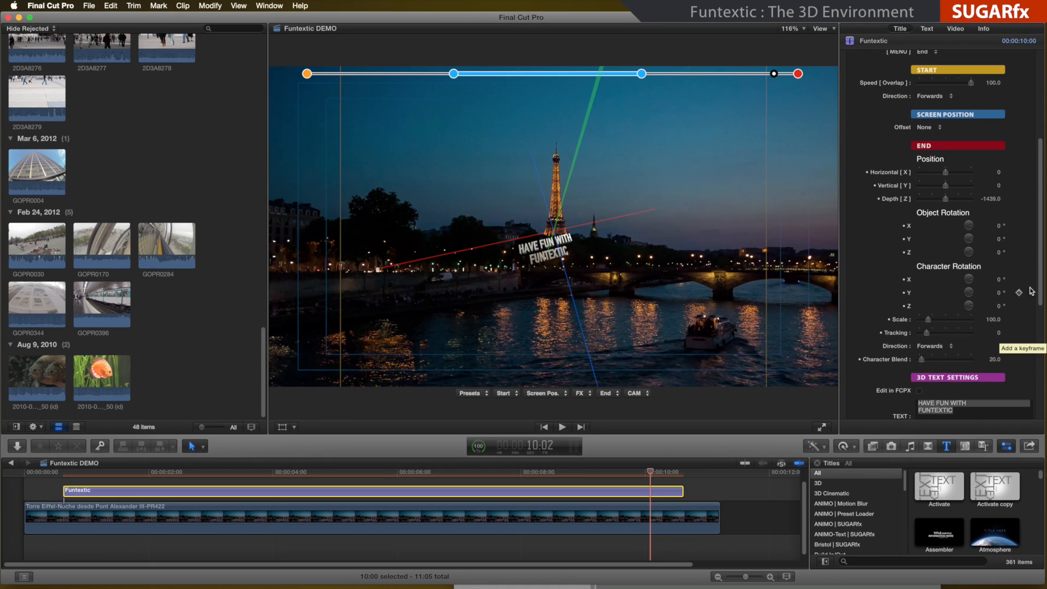
scroll(996, 197, "up", 2)
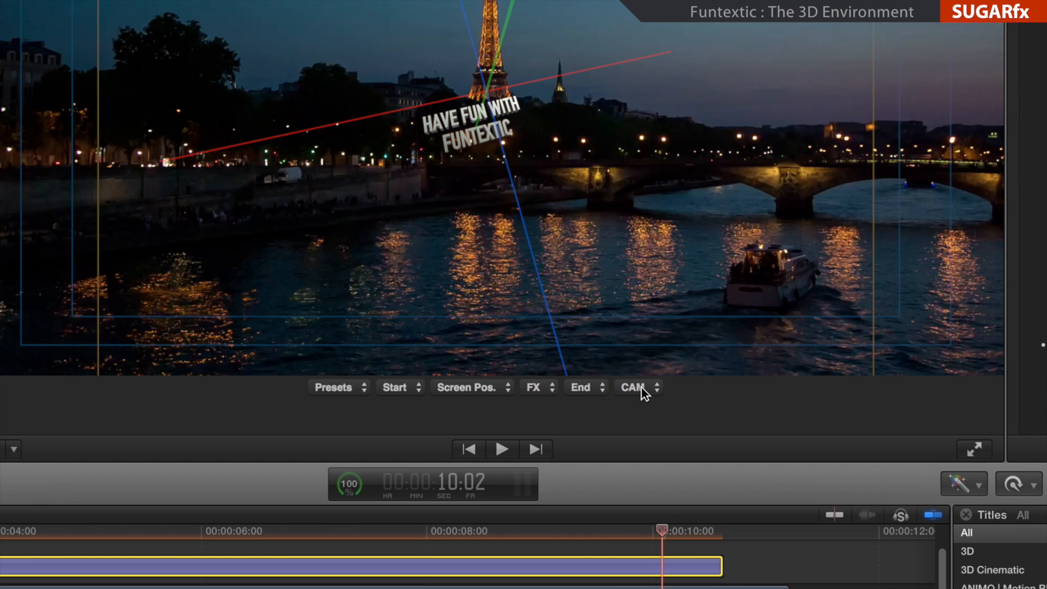
Step: Apply the Turning Side to Side camera preset to the title, play it through, and stop playback
left_click(643, 389)
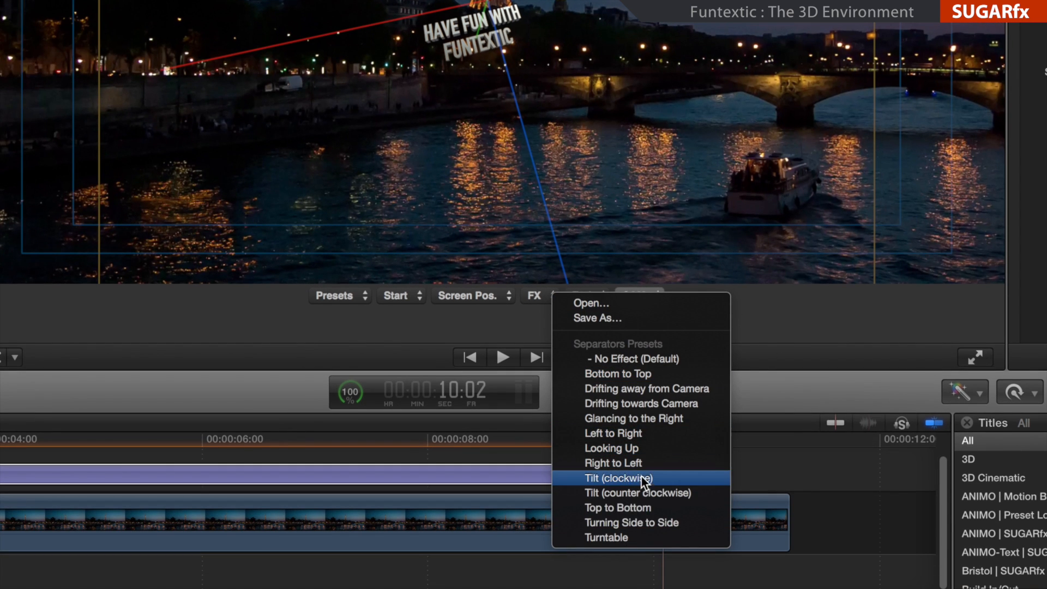
left_click(640, 521)
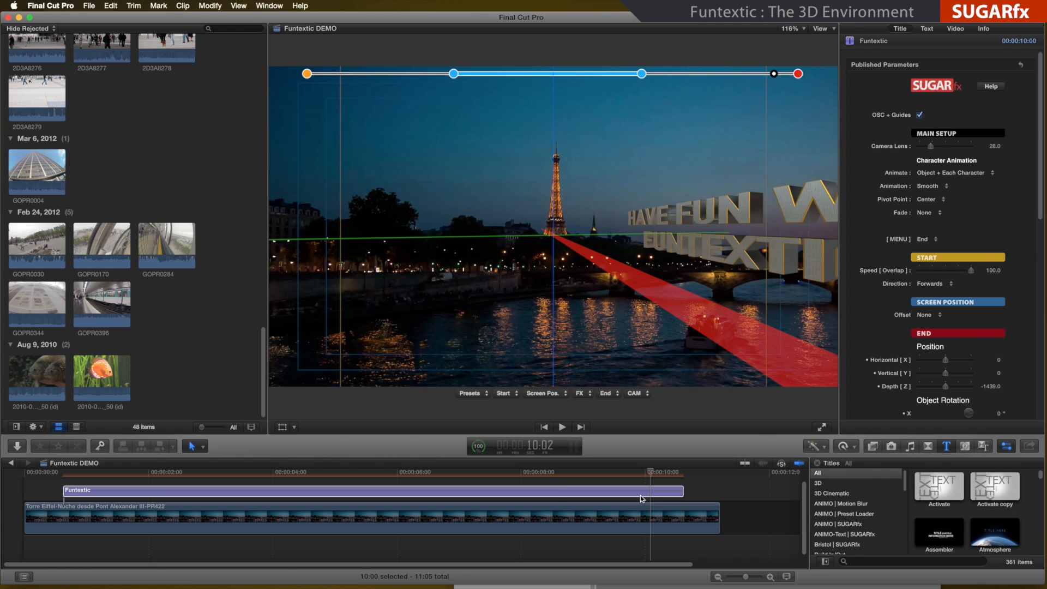
key("space")
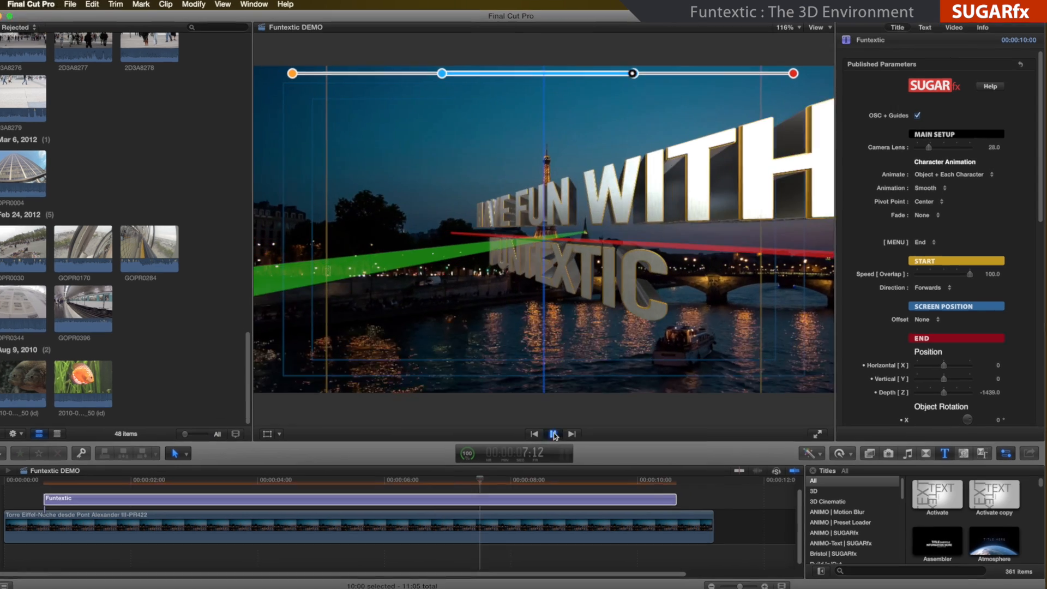
left_click(562, 428)
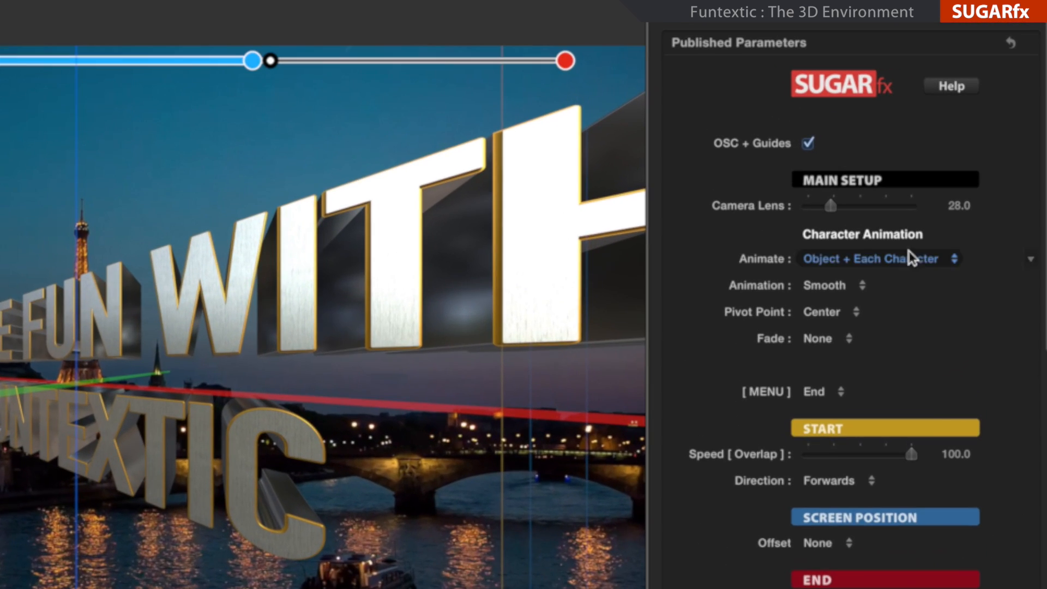
Step: Reset all published parameters of the Funtextic title and turn OSC + Guides back on
left_click(1011, 44)
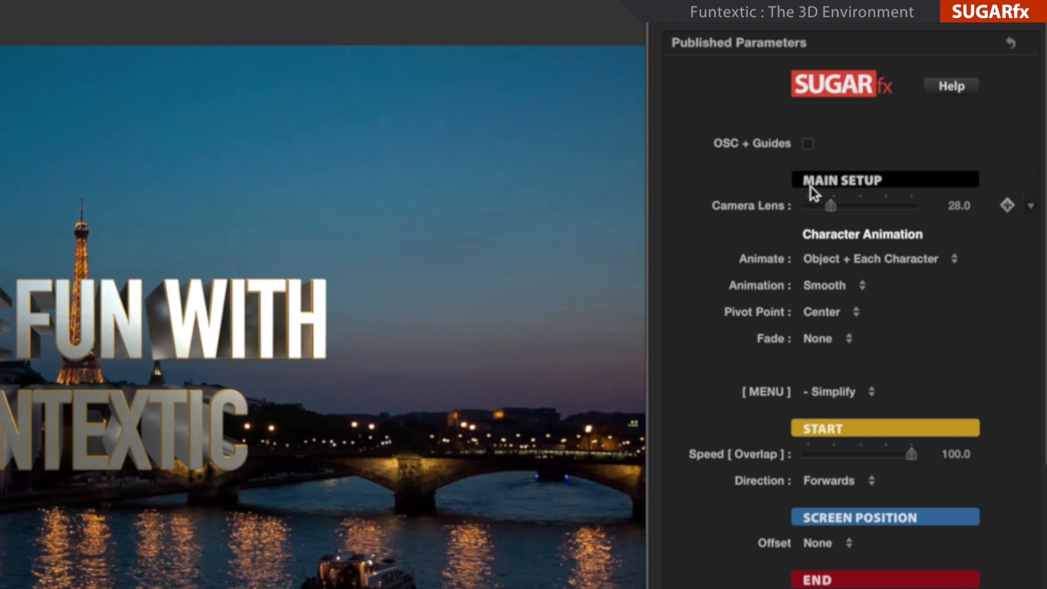
left_click(808, 143)
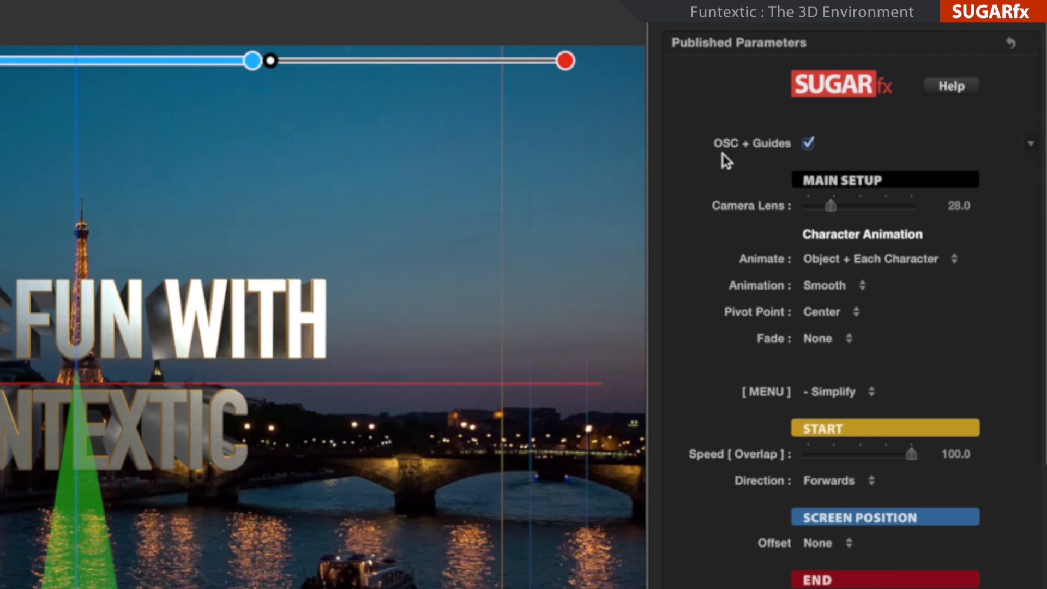